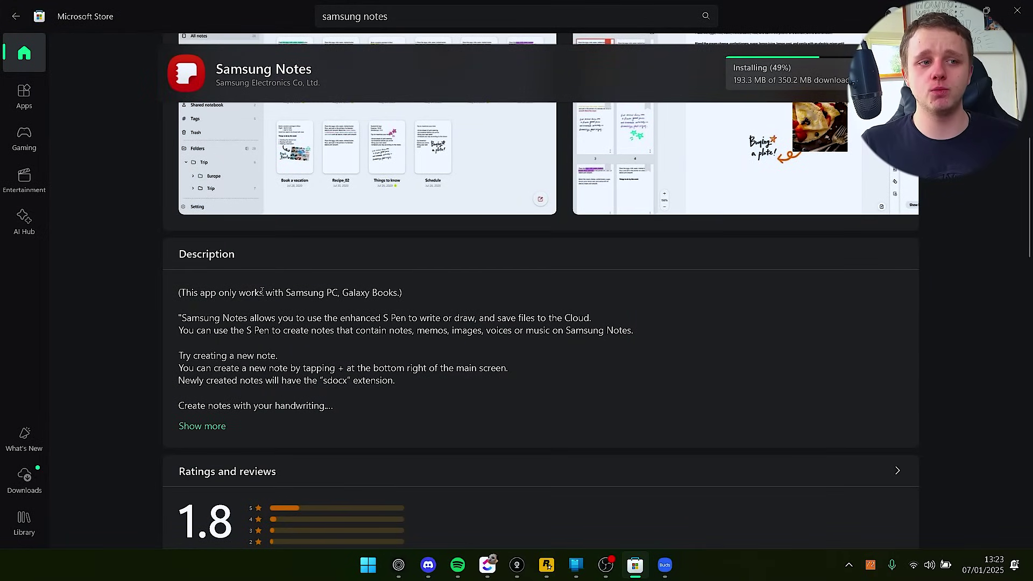
Highlight the Samsung-PC-only line in the Store description, deselect it, and scroll back up.
left_click_drag(262, 291, 355, 295)
left_click(355, 293)
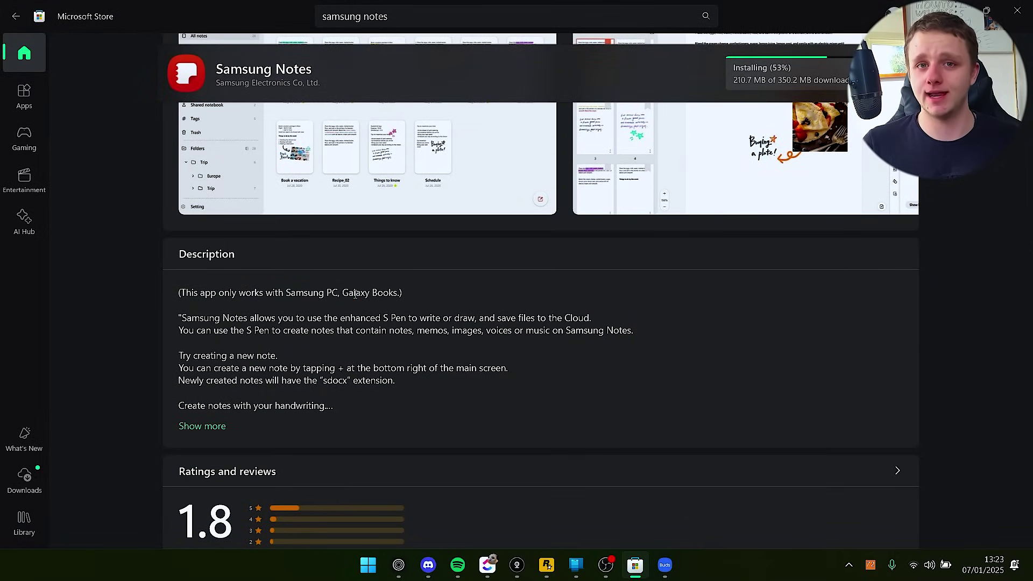
scroll(424, 318, "up", 5)
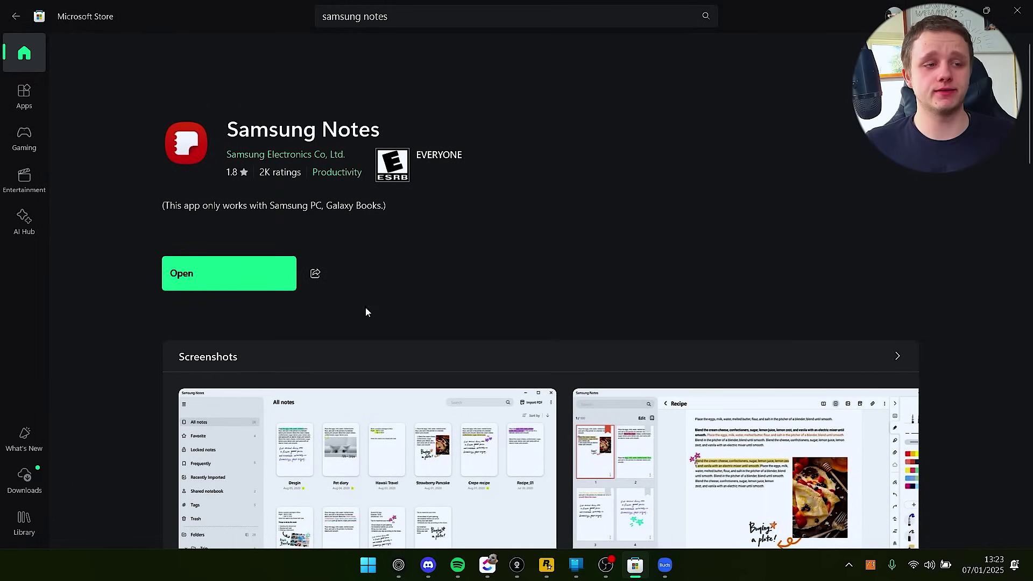
Launch Samsung Notes from the Store and dismiss its 'Can't use Samsung Notes' refusal.
left_click(244, 264)
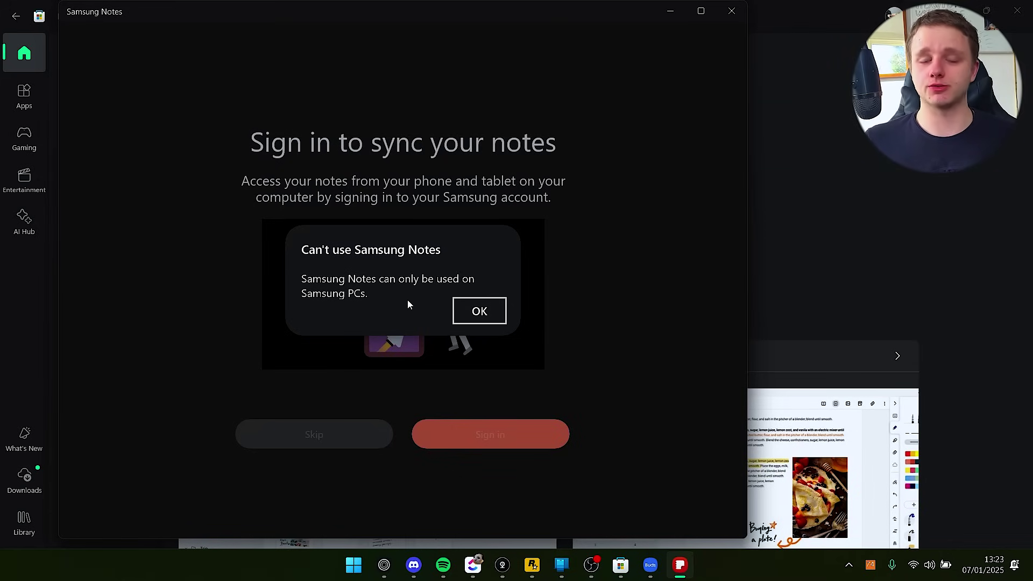
left_click(477, 311)
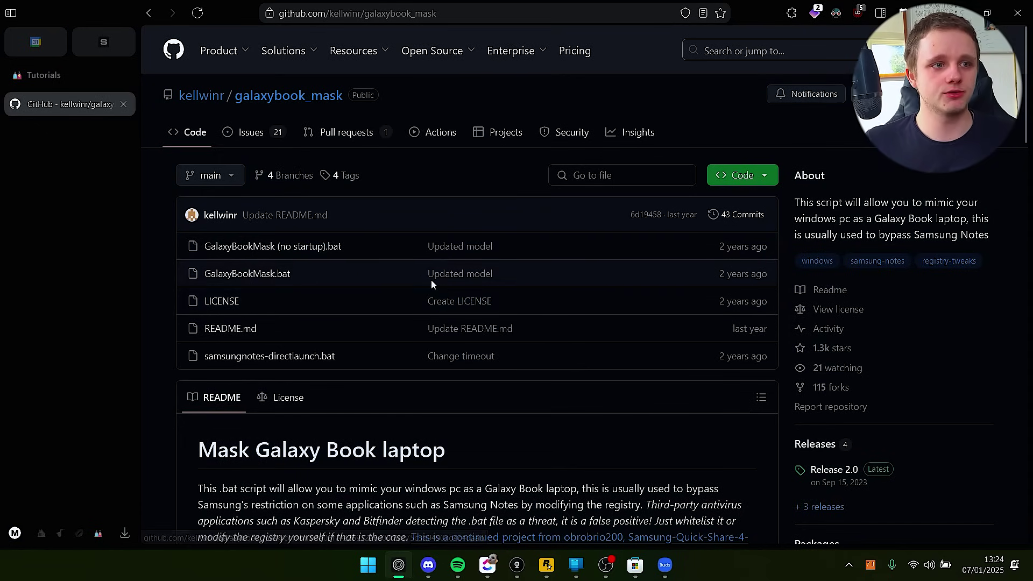
Scroll the galaxybook_mask Release 2.0 page down to its five listed assets.
scroll(546, 305, "down", 3)
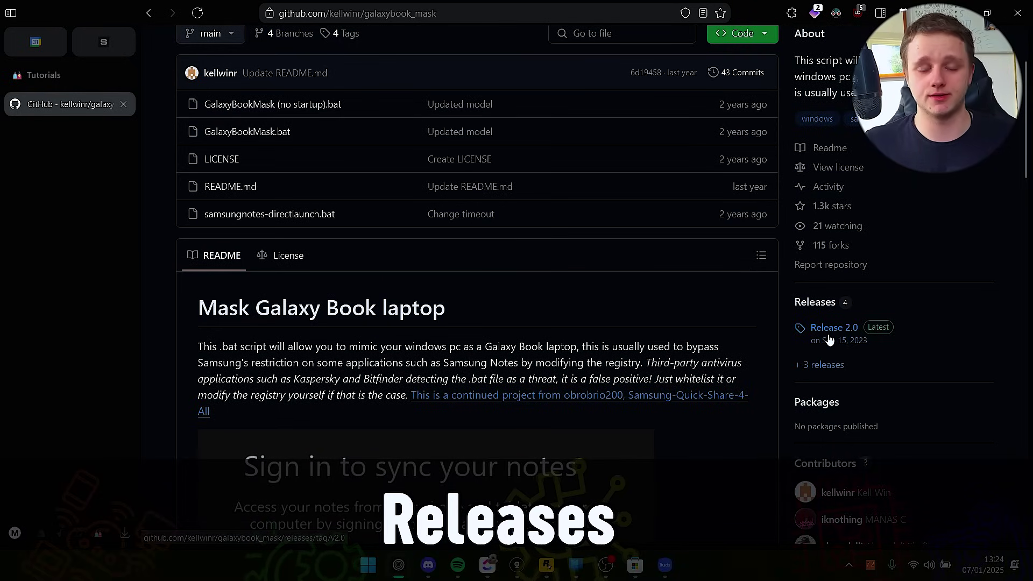
scroll(848, 323, "down", 2)
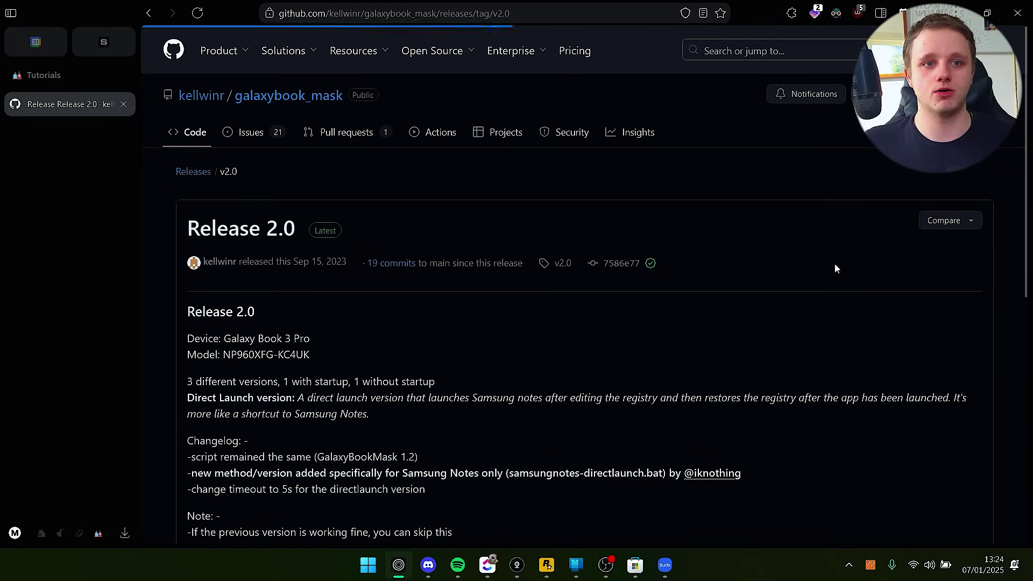
scroll(345, 308, "down", 10)
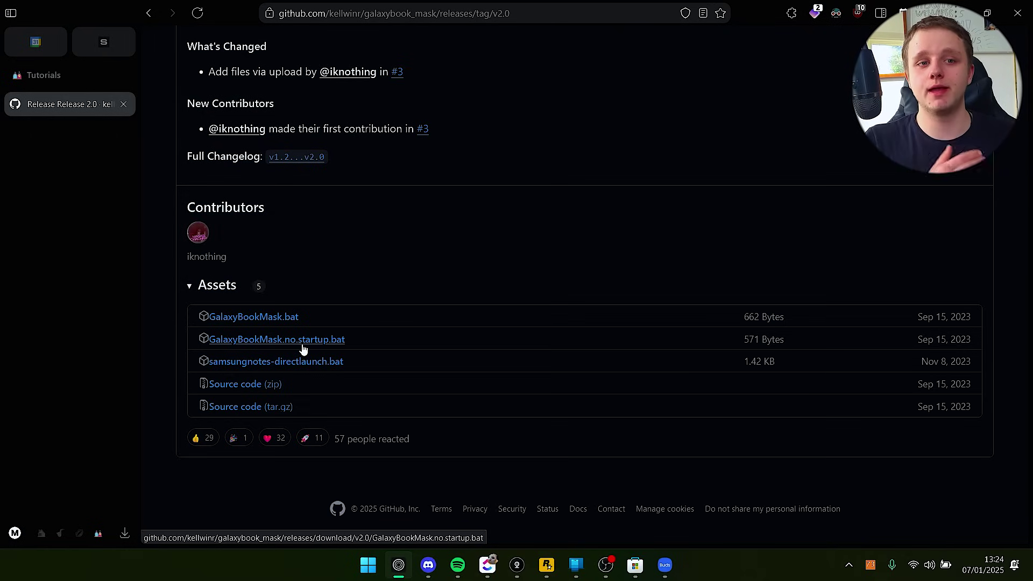
Download GalaxyBookMask.bat from the release assets, save it to disk, and check the downloads list.
left_click(271, 319)
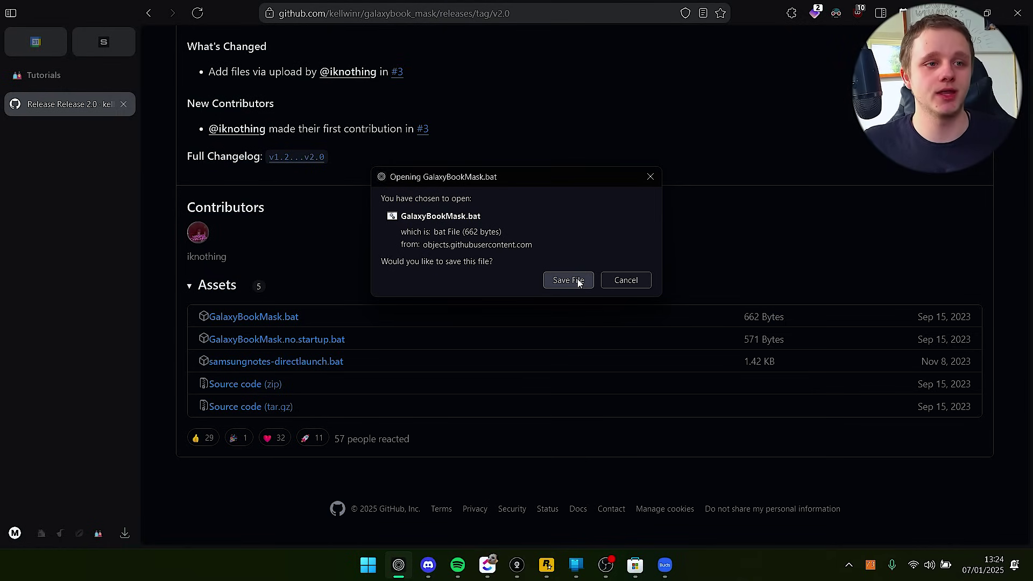
left_click_drag(533, 177, 462, 211)
left_click(506, 310)
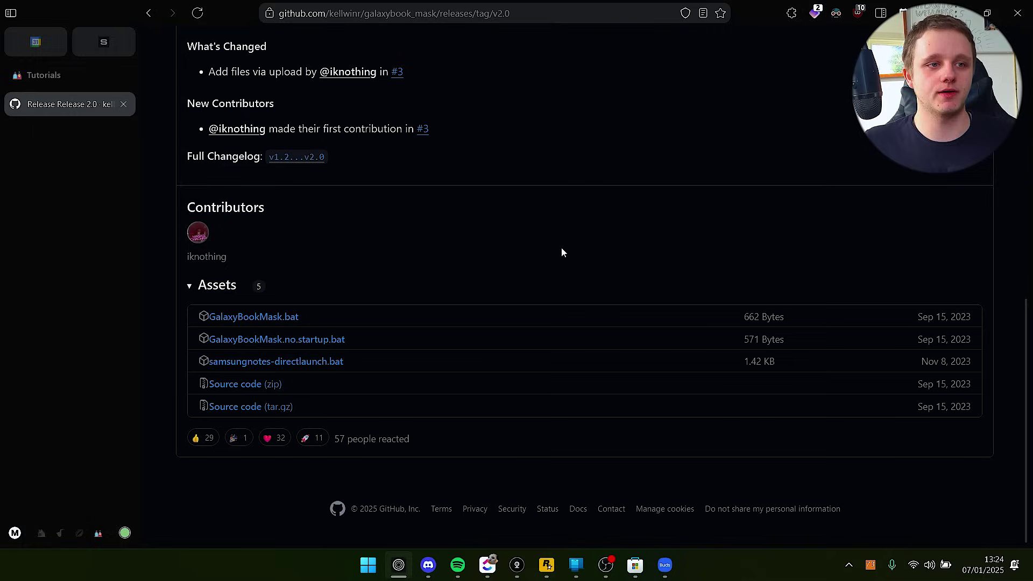
left_click(125, 533)
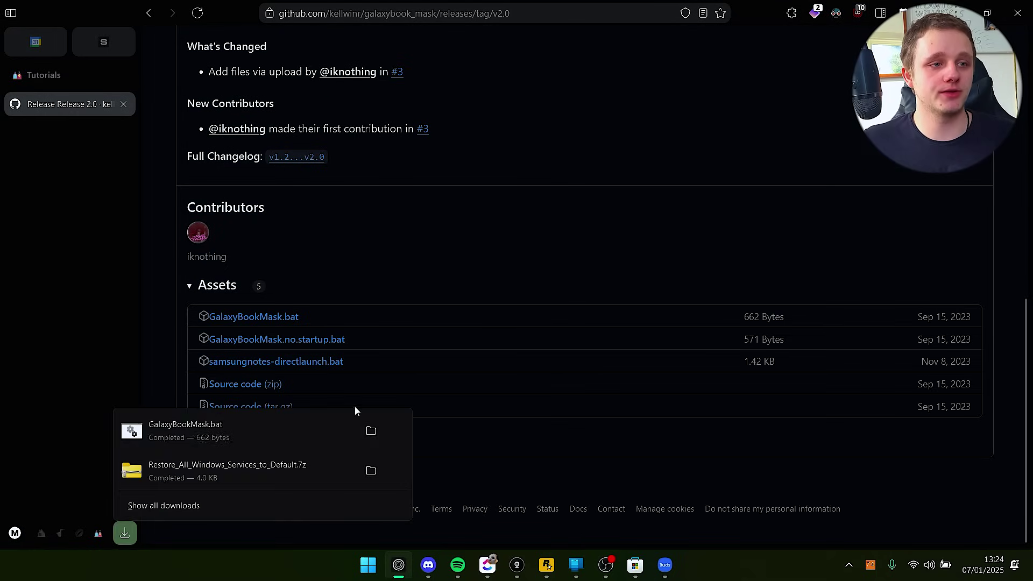
Show GalaxyBookMask.bat in Downloads and delete the four other files there.
left_click(208, 437)
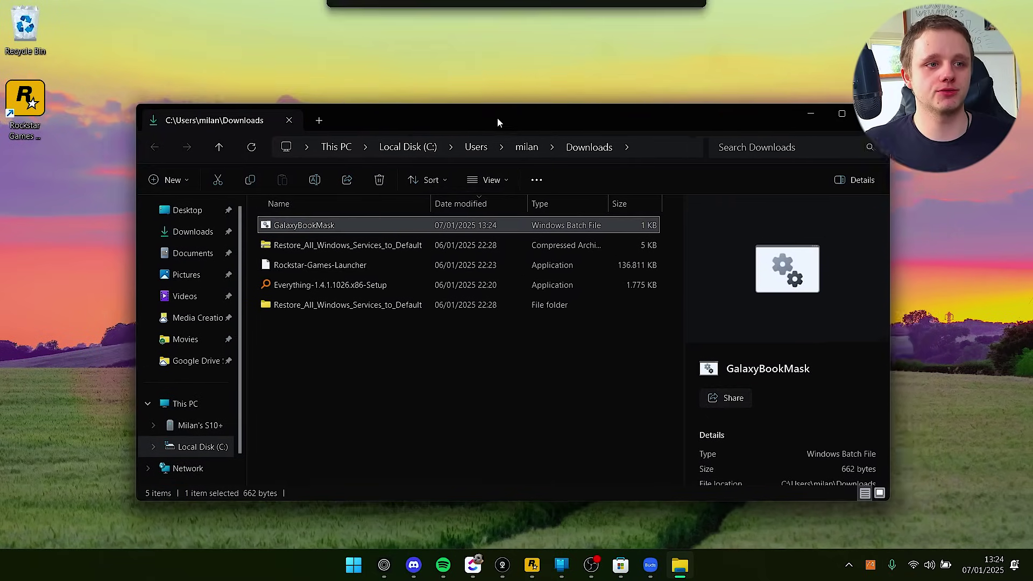
left_click(404, 338)
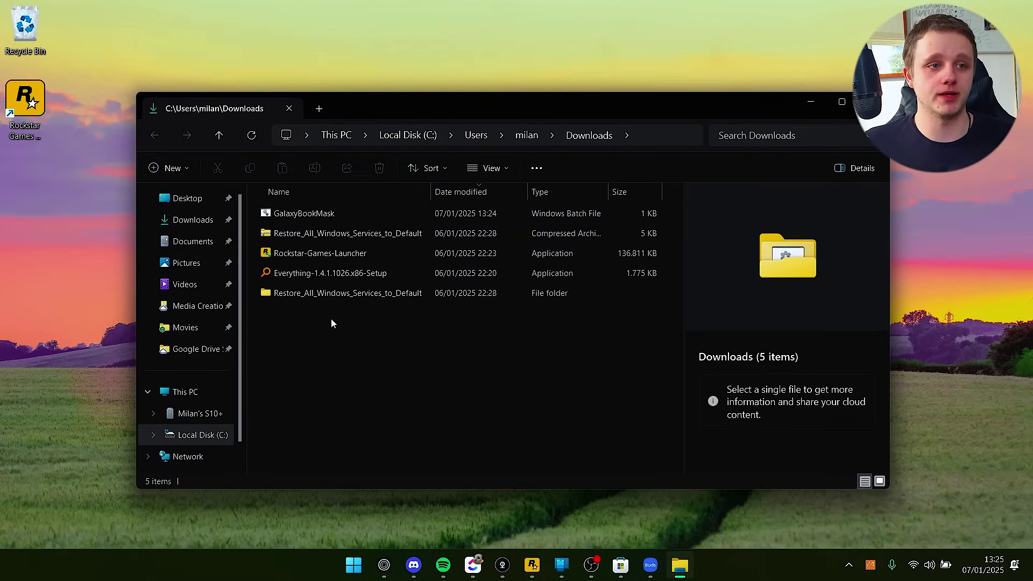
left_click_drag(331, 319, 334, 234)
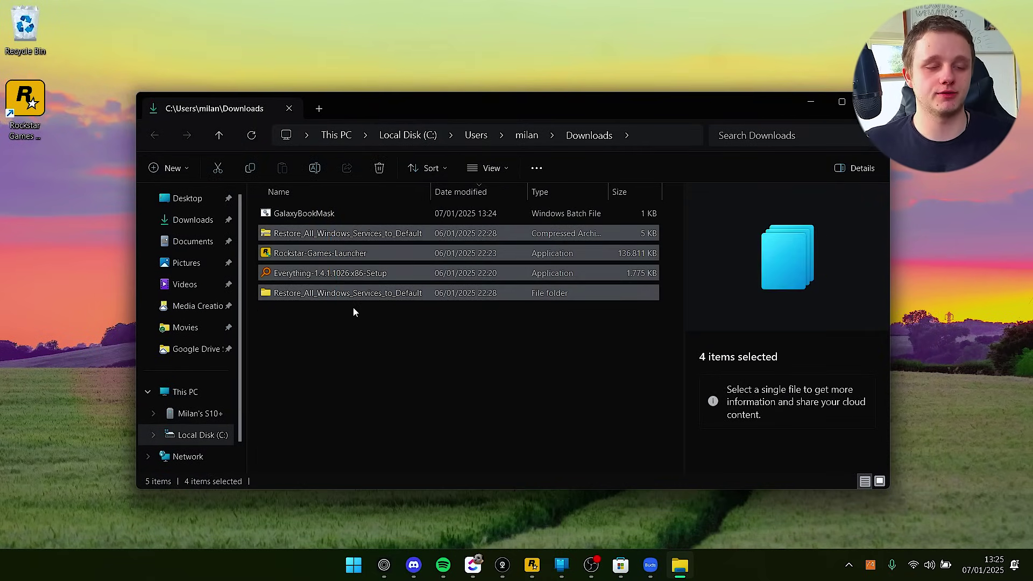
key("Delete")
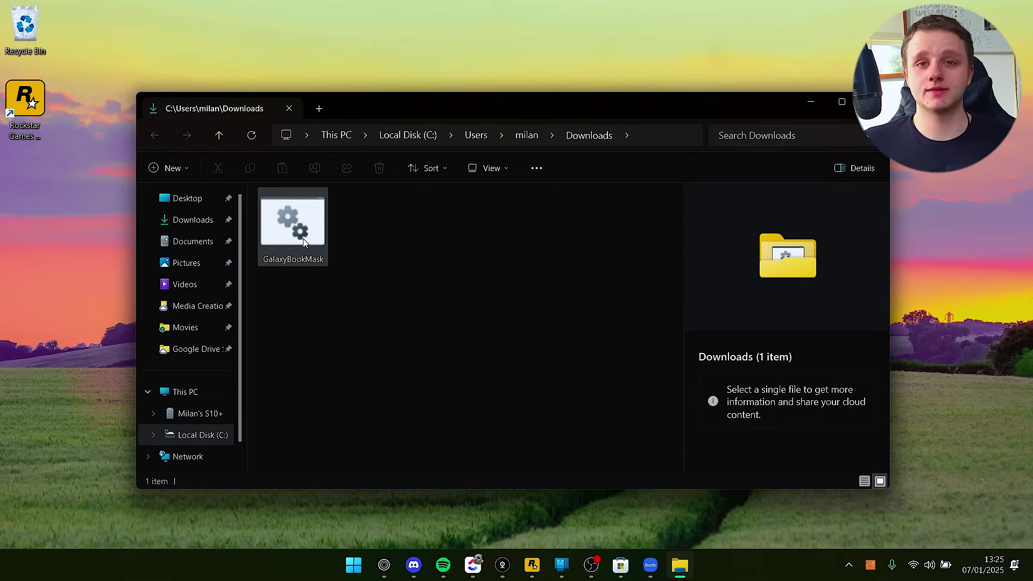
Launch Samsung Notes via Start search, dismiss its Samsung-PCs-only error, and select the GalaxyBookMask script.
key("super")
type("notes")
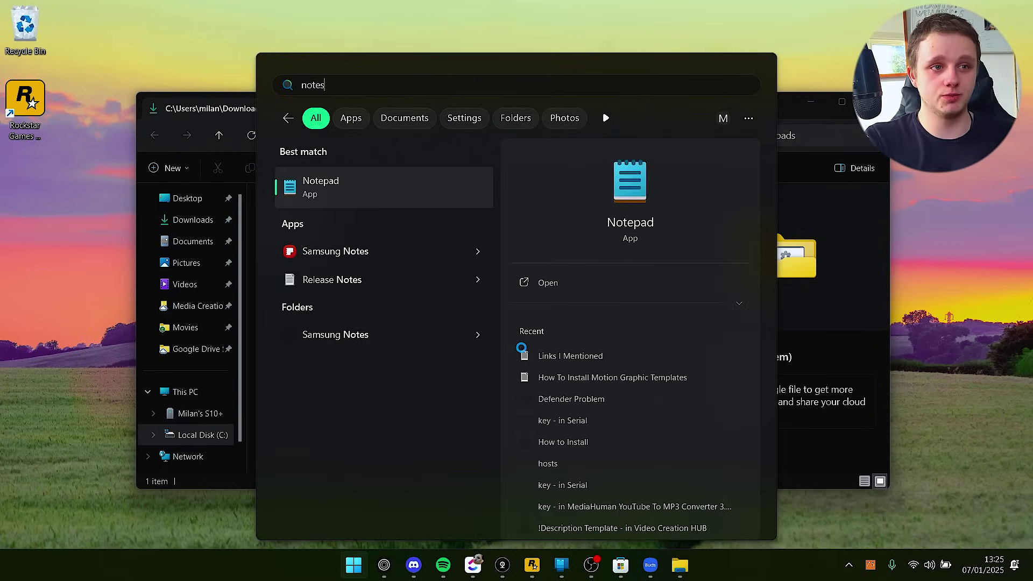
key("Down")
key("Return")
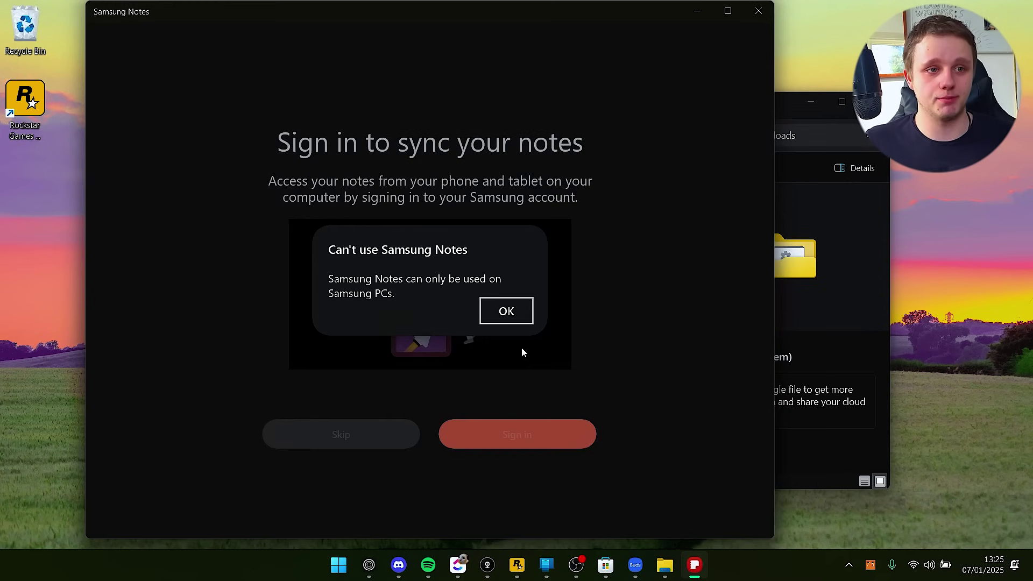
left_click(506, 312)
left_click(293, 237)
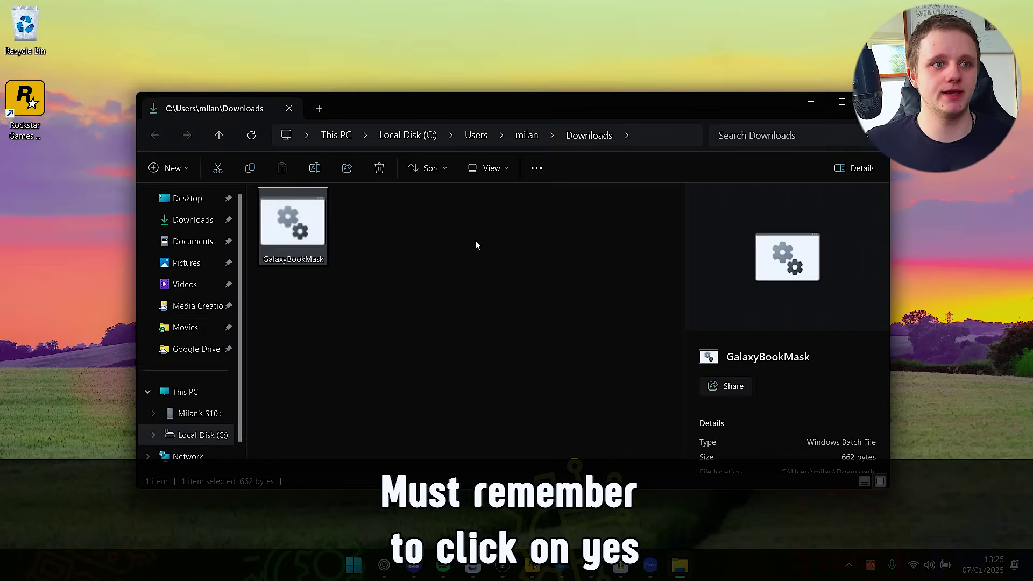
left_click(451, 256)
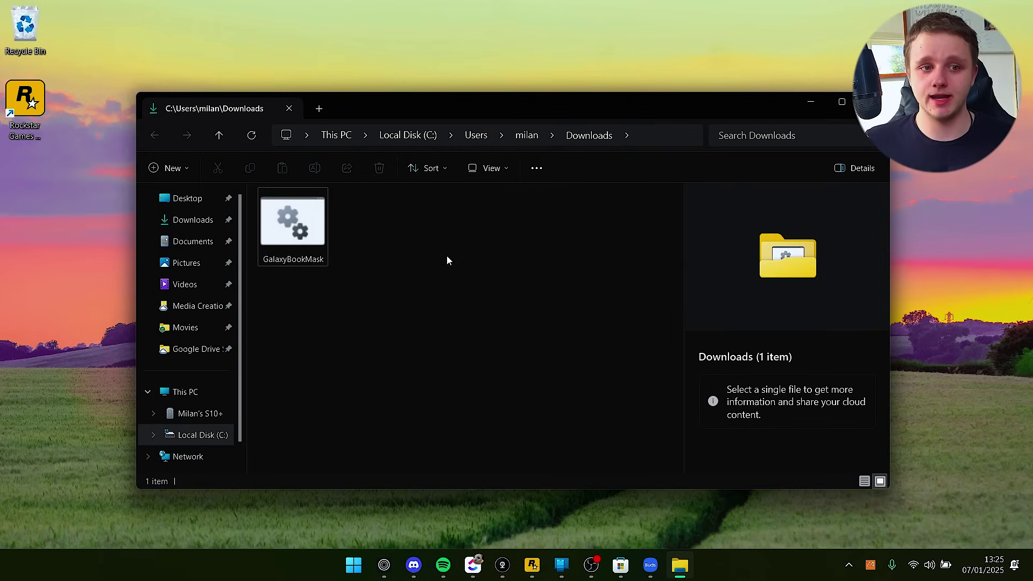
Launch Samsung Notes by searching 'notes' from Start, reaching its sign-in screen.
key("super")
type("notes")
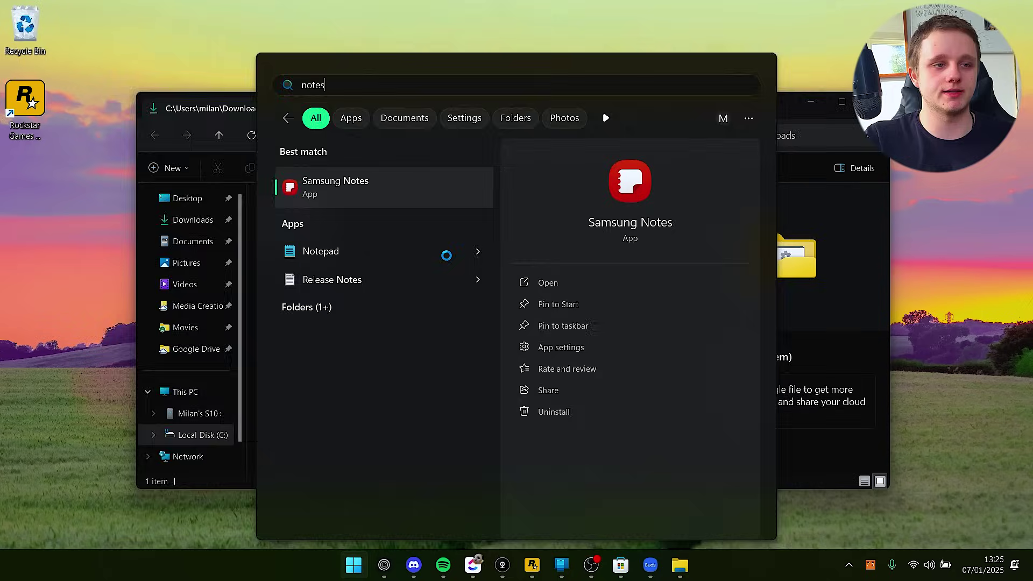
key("Return")
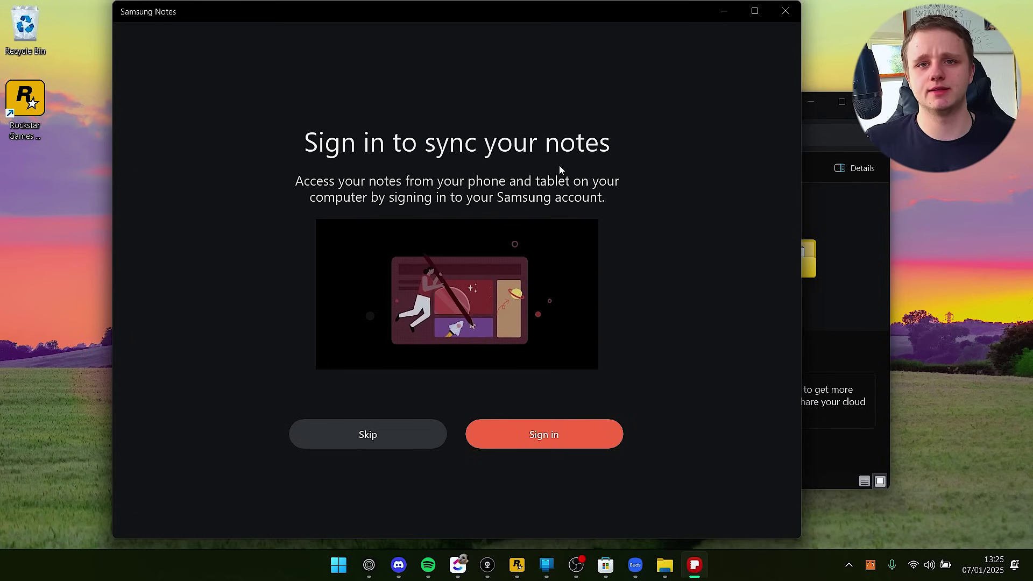
Search 'account protection' in Windows search, then clear the query and close the panel.
key("super+s")
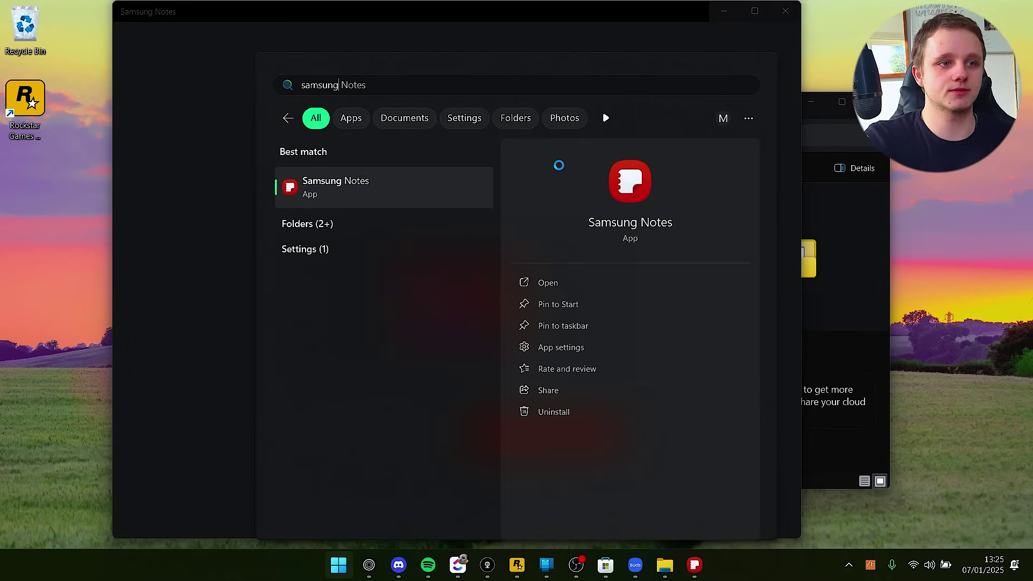
type("account protection")
key("ctrl+a")
key("BackSpace")
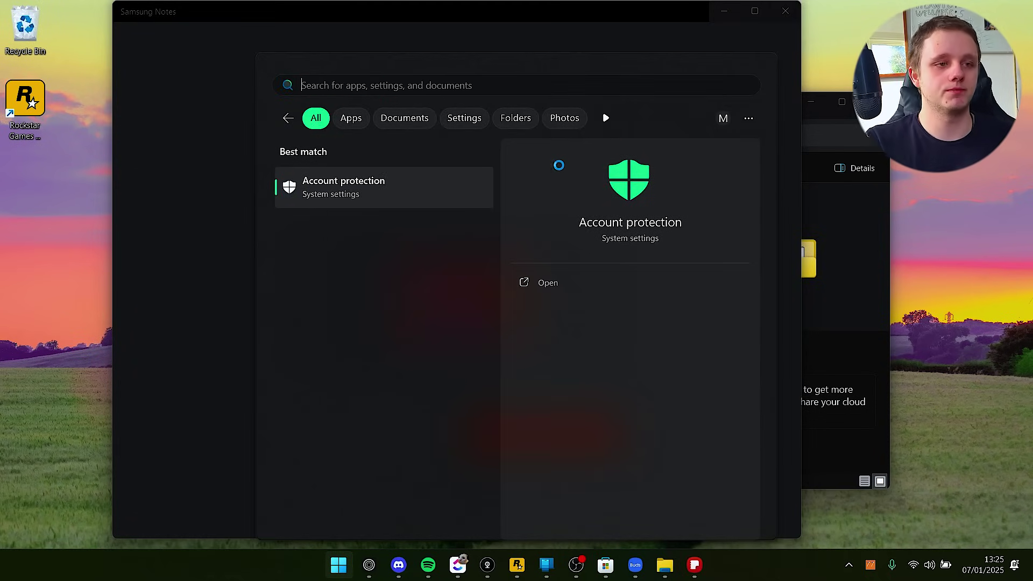
key("Escape")
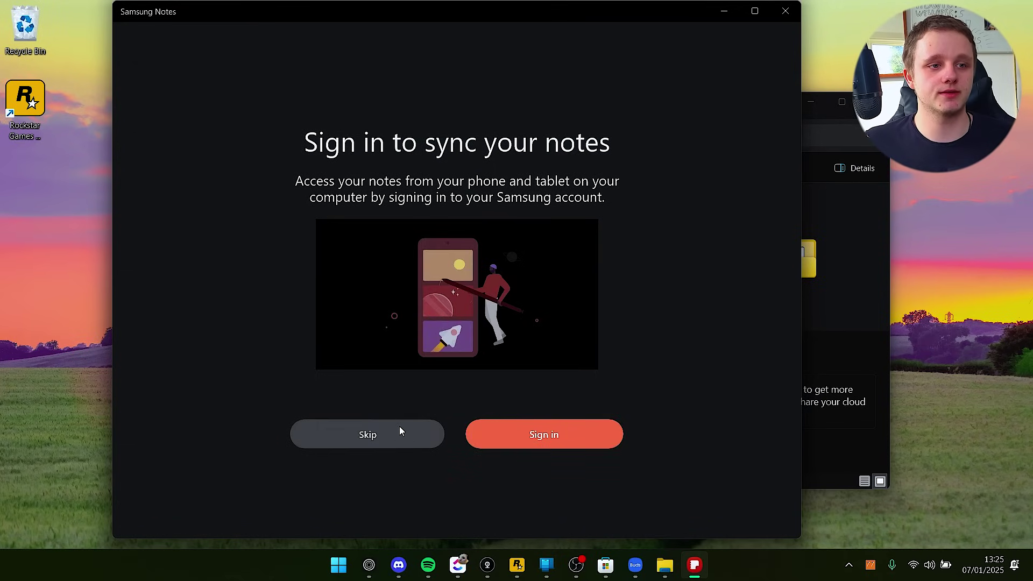
Skip sign-in, toggle the notes sidebar, then start Samsung Cloud sync from Settings.
left_click(360, 442)
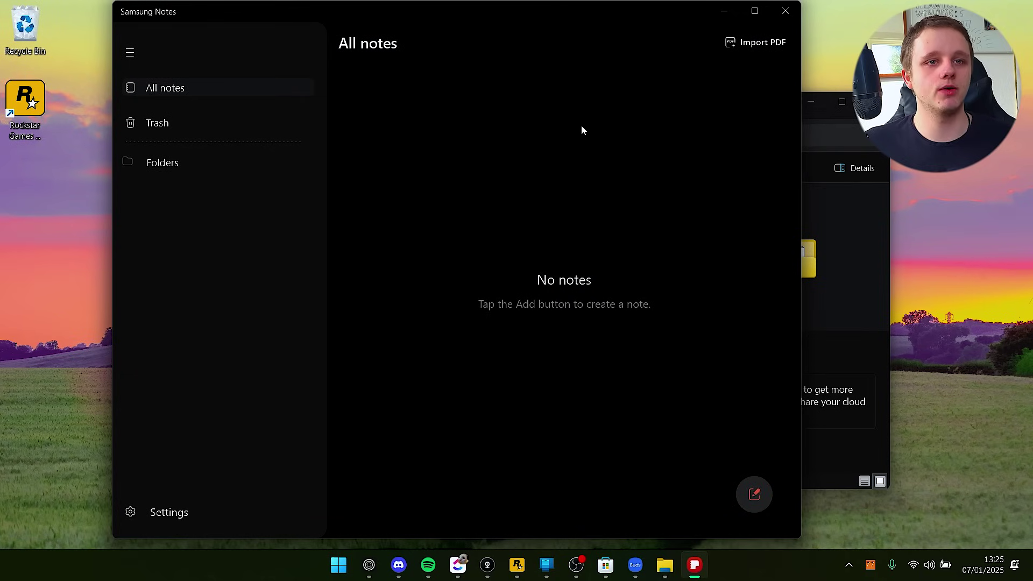
left_click_drag(533, 11, 524, 17)
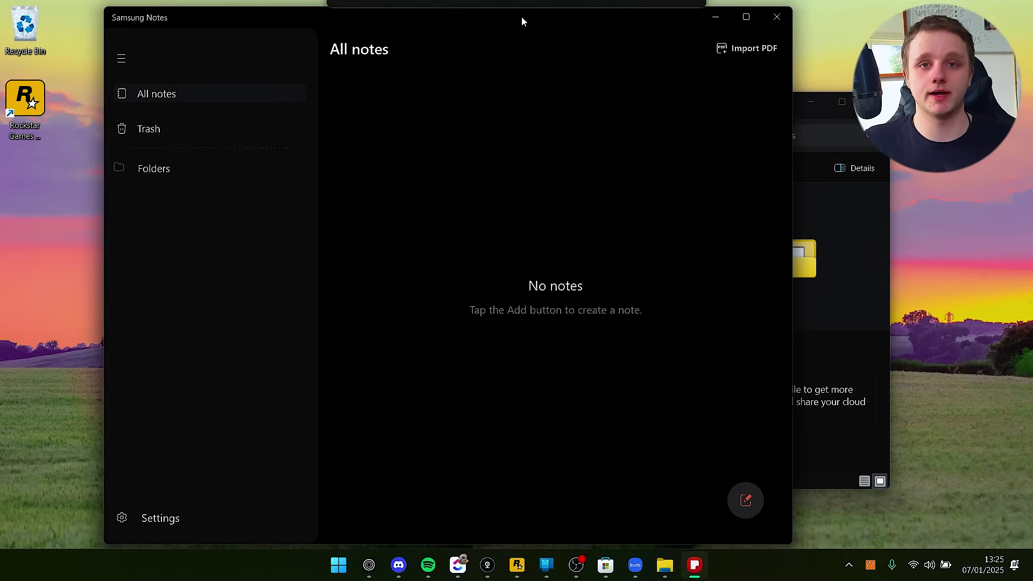
left_click(122, 59)
left_click(118, 58)
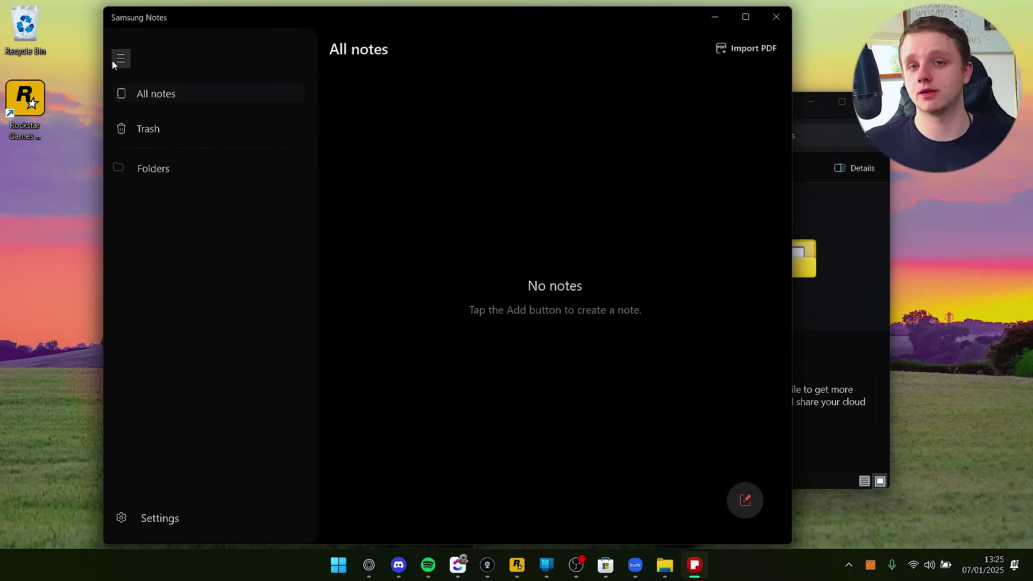
left_click(160, 523)
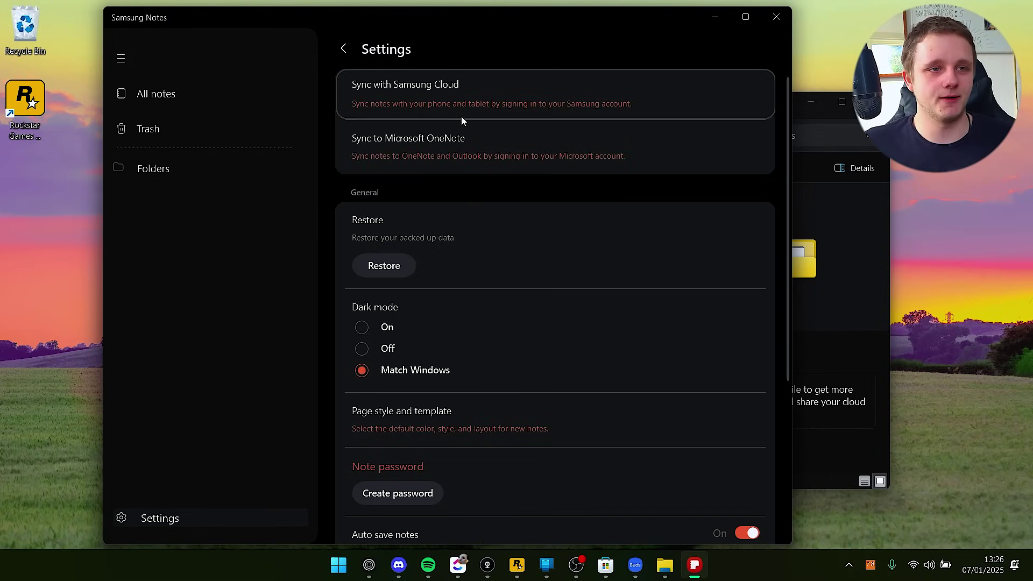
left_click(432, 104)
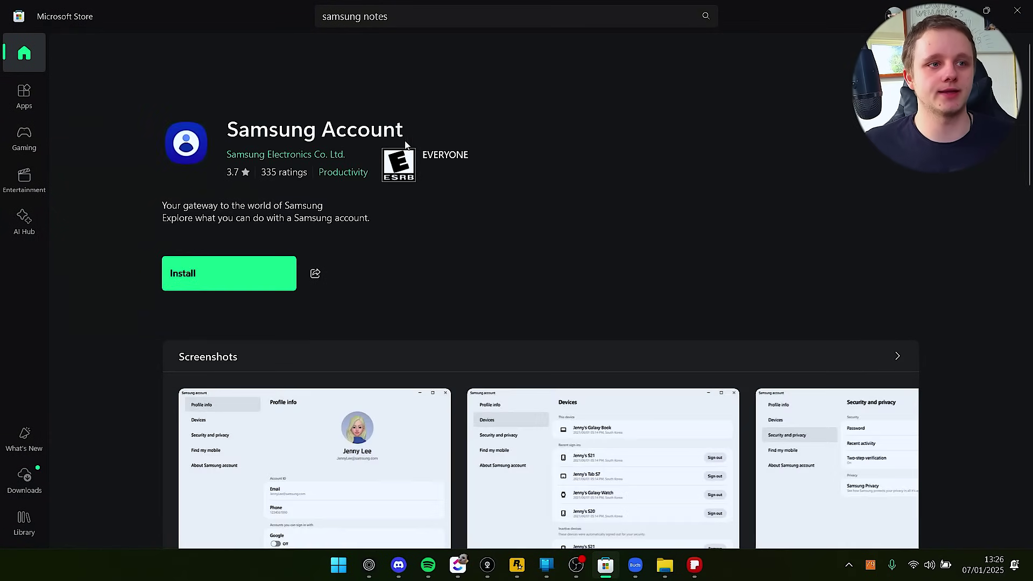
scroll(251, 254, "down", 3)
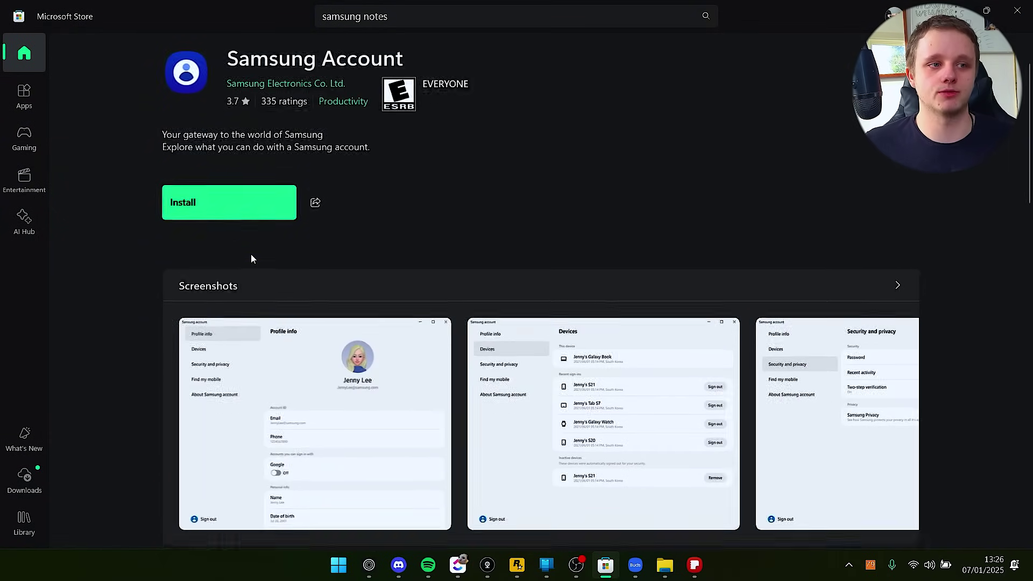